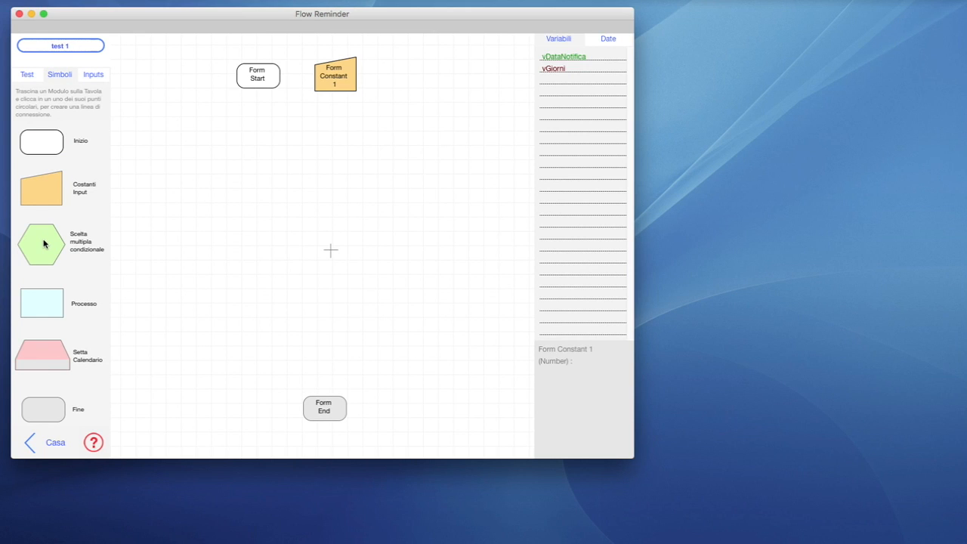
- Add a multiple-choice conditional block below Form Constant 1 and open its form for editing
left_click_drag(45, 247, 338, 162)
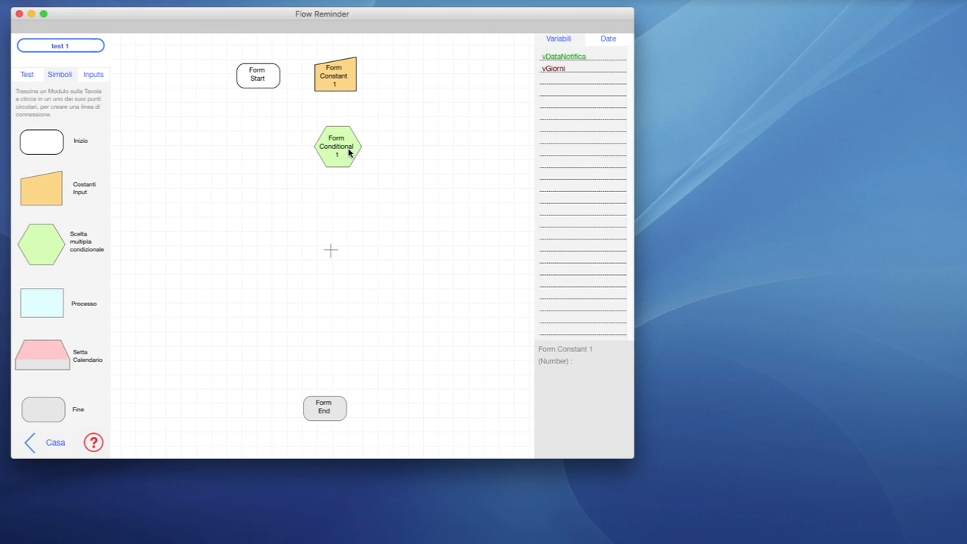
double_click(342, 148)
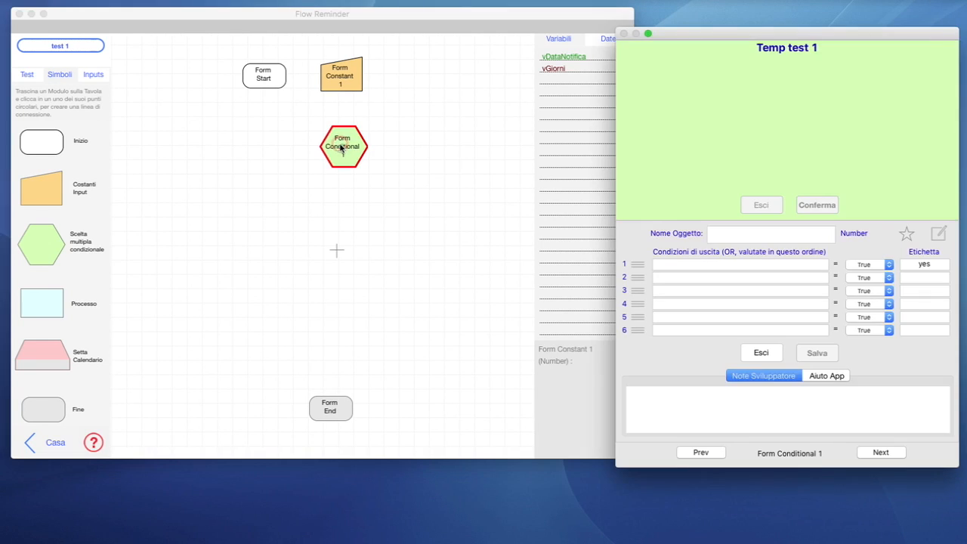
left_click_drag(787, 33, 793, 36)
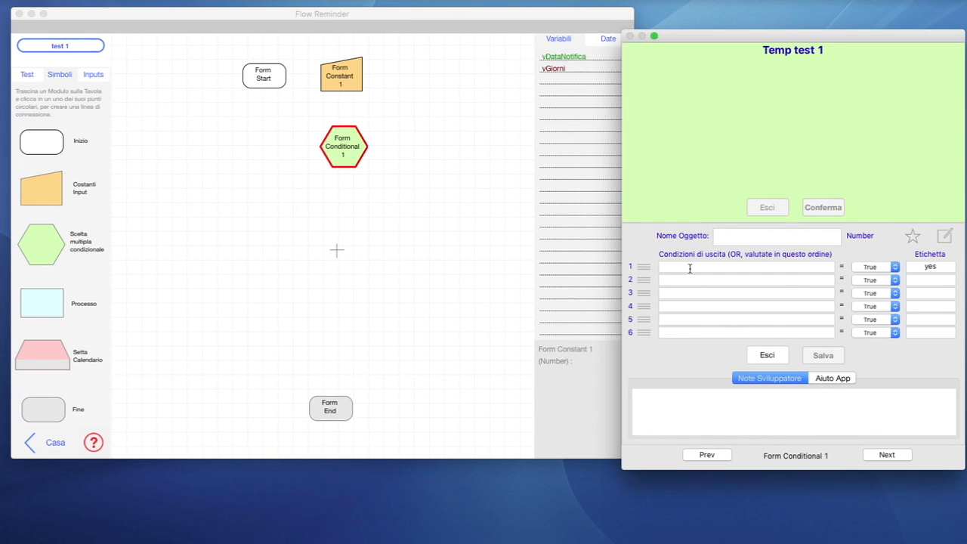
- Add a choice input named vMaggiore to the middle of the conditional form
left_click(93, 74)
left_click_drag(59, 244, 789, 132)
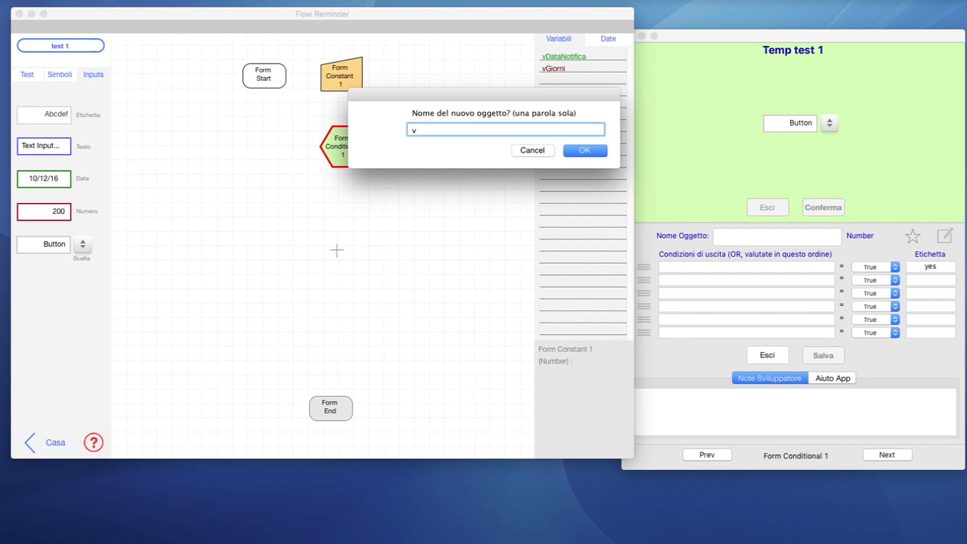
type("vmaggiore")
left_click_drag(423, 131, 418, 132)
type("M")
left_click(591, 151)
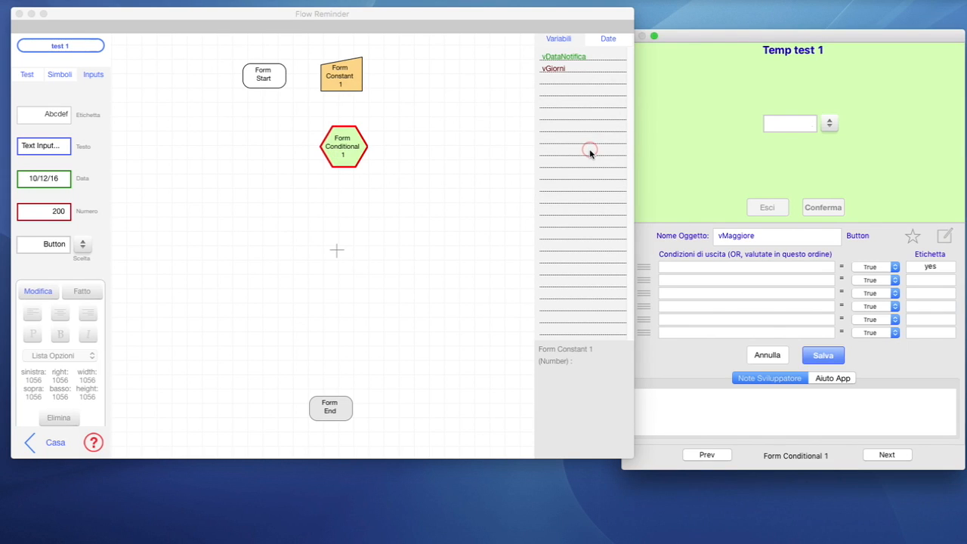
- Edit the vMaggiore choice input's option list, keeping si and no as options, and finish editing
left_click(734, 40)
left_click(790, 127)
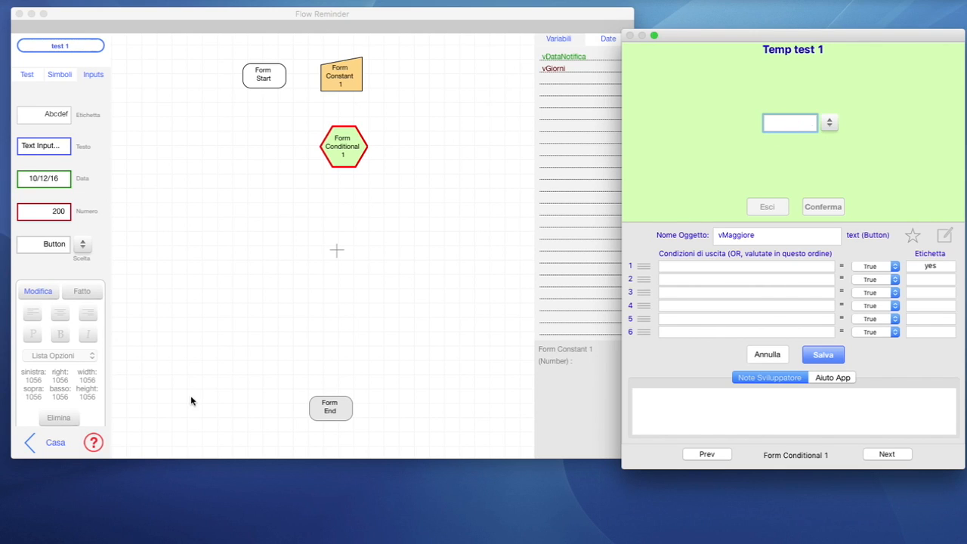
left_click(40, 292)
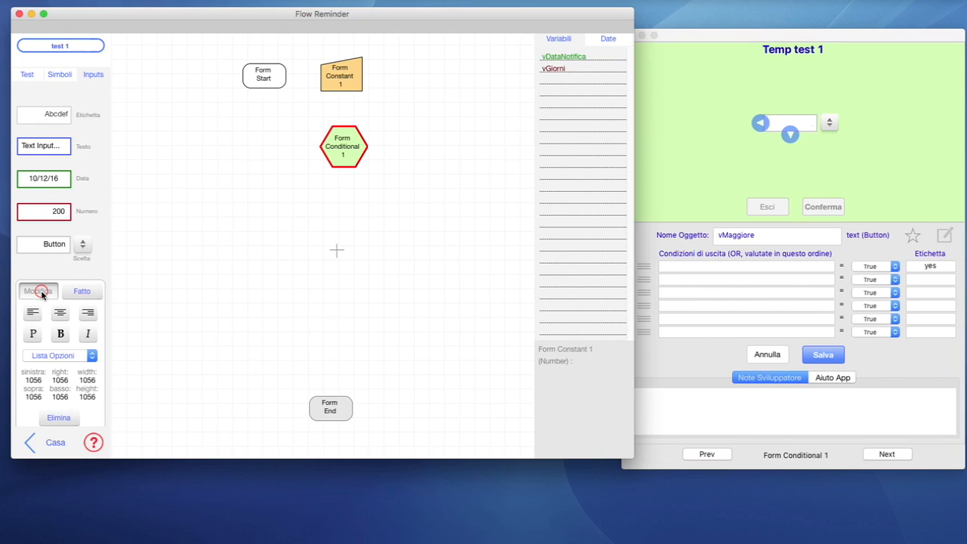
left_click(72, 359)
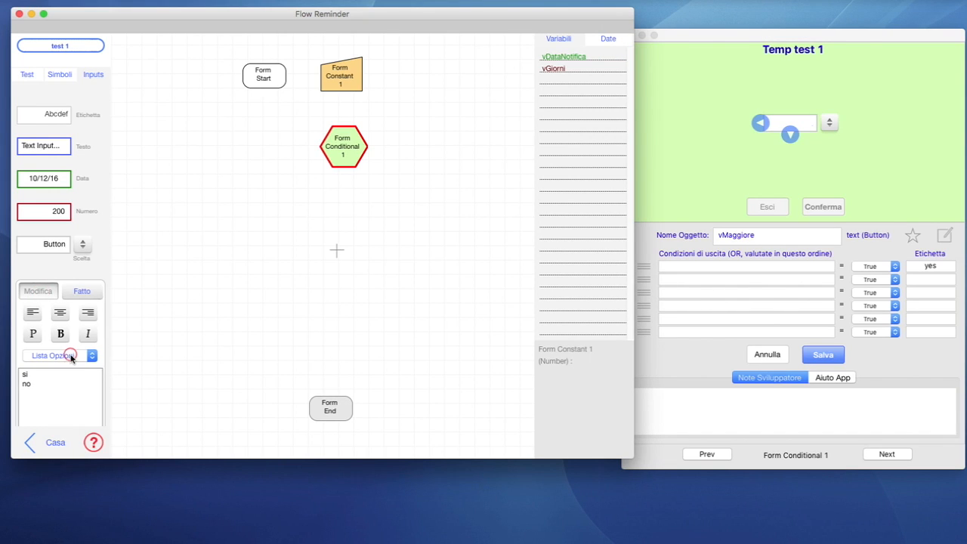
left_click(35, 374)
left_click(81, 291)
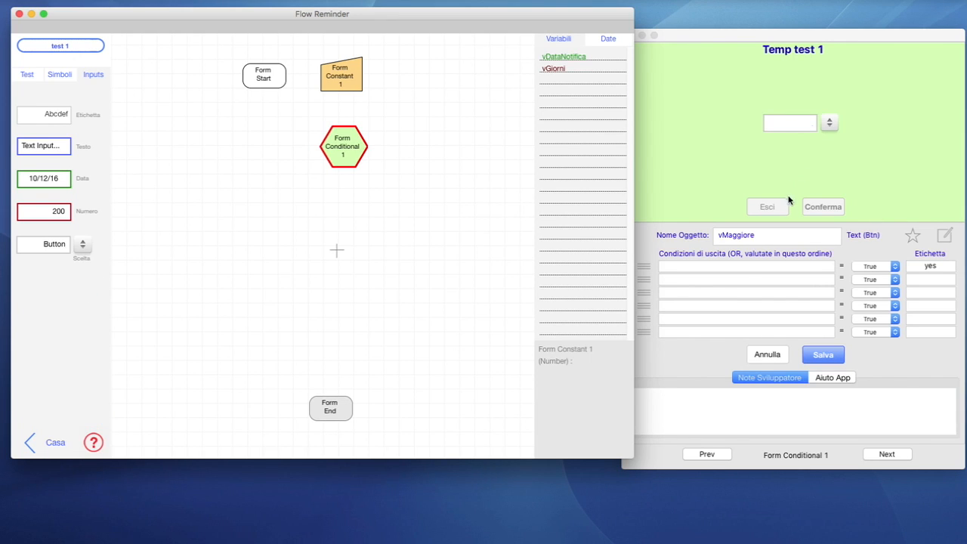
- Try out the option menu of the vMaggiore choice input in the form
left_click(795, 152)
left_click(831, 124)
left_click(829, 123)
left_click(794, 160)
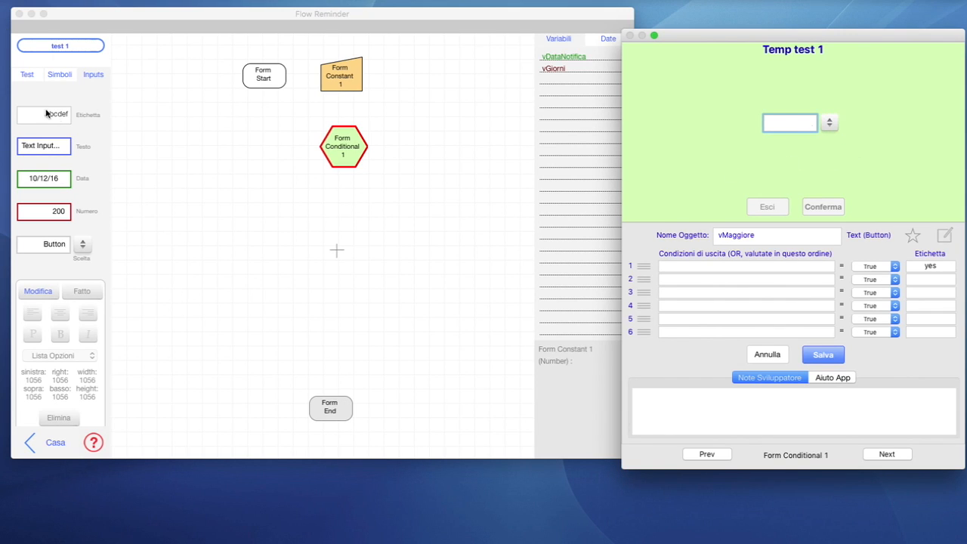
- Add a text label reading "Valore >= 100.000" just before the vMaggiore field
left_click_drag(48, 115, 737, 124)
left_click(745, 124)
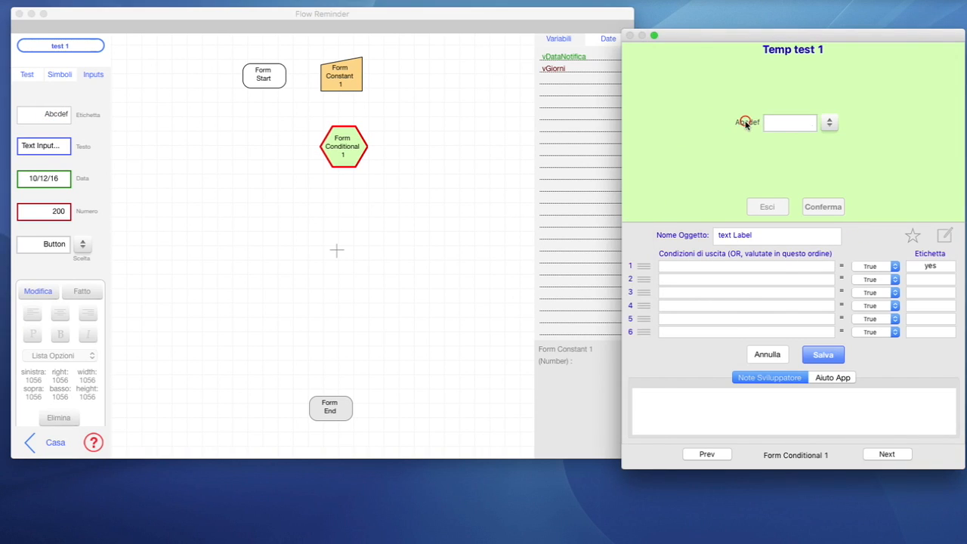
double_click(745, 124)
type("Valore >= 100.000")
- Widen the "Valore >= 100.000" label to fit on one line and align it with the vMaggiore field
left_click(42, 292)
left_click(735, 132)
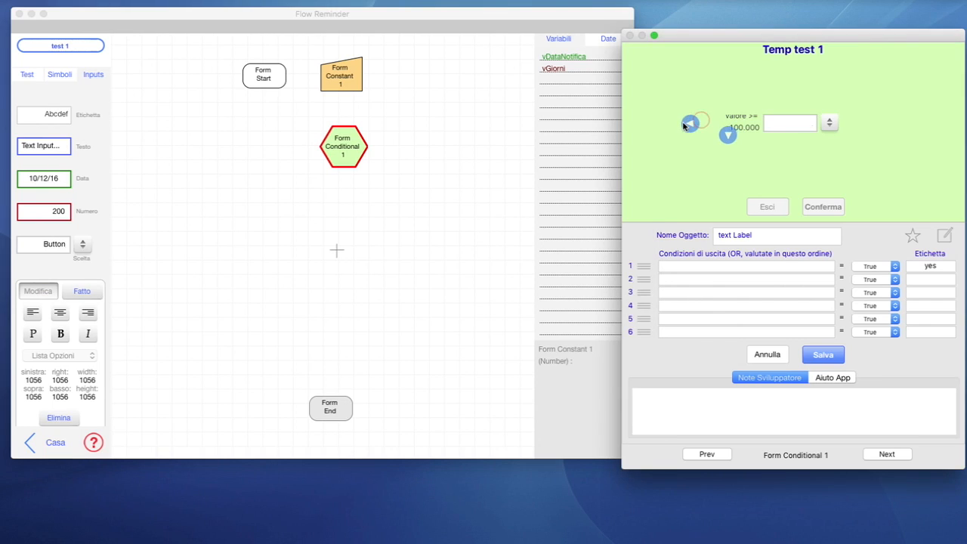
left_click_drag(744, 122, 742, 124)
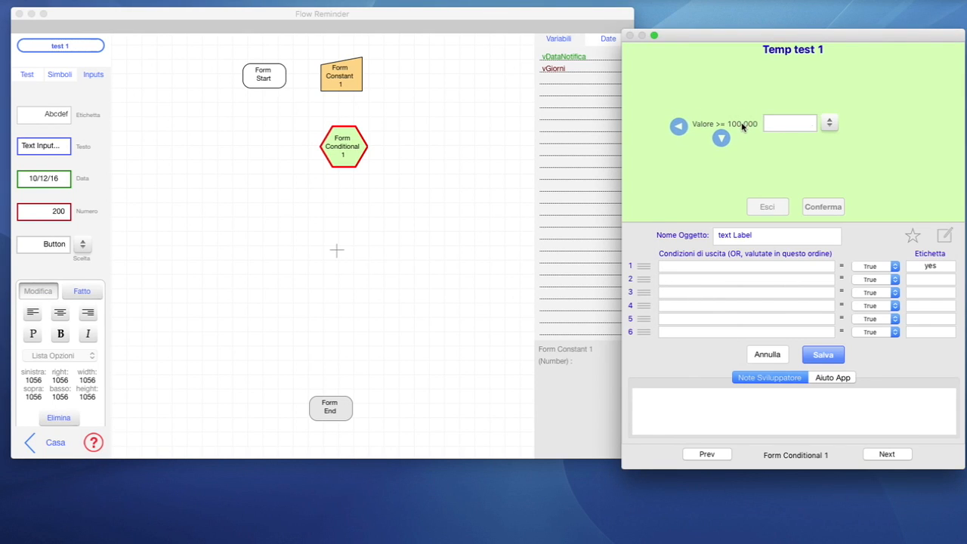
left_click(752, 150)
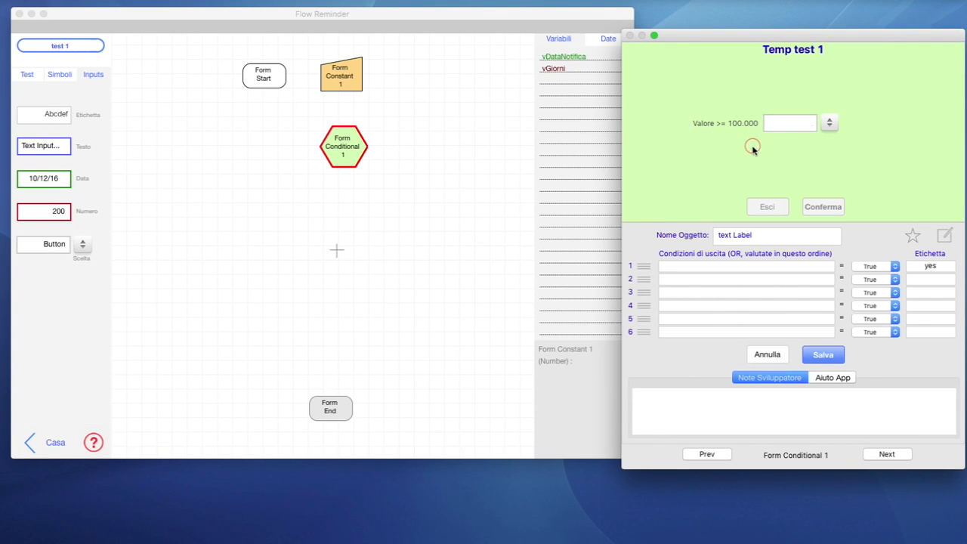
- Define exit condition 1 as vMaggiore = "si" with the label >=100k
left_click(784, 121)
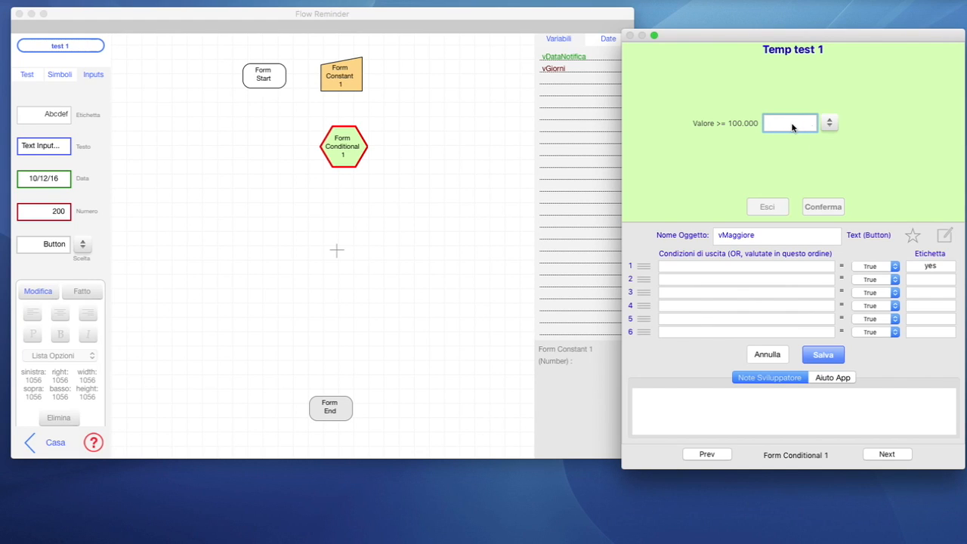
left_click(680, 267)
type("v")
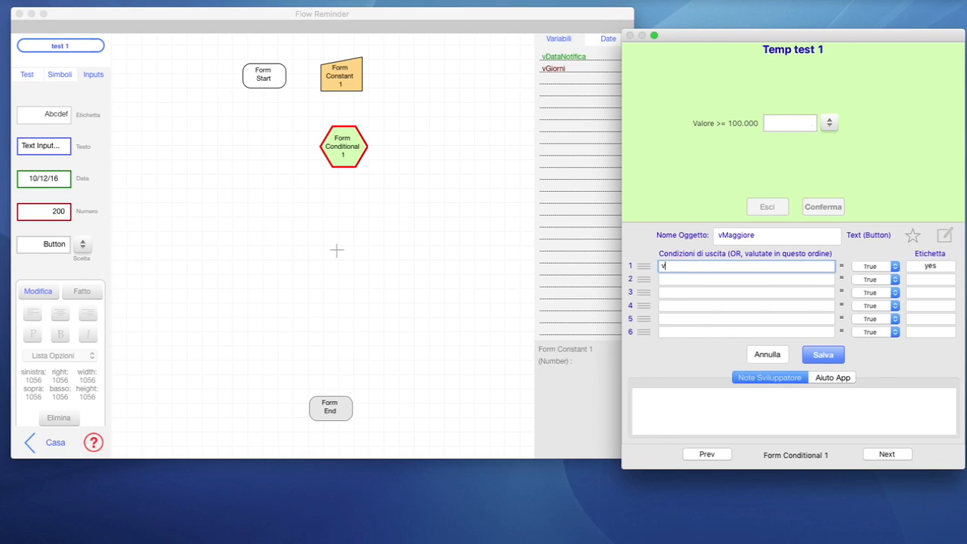
type("Maggiore = \"si")
left_click_drag(949, 266, 909, 267)
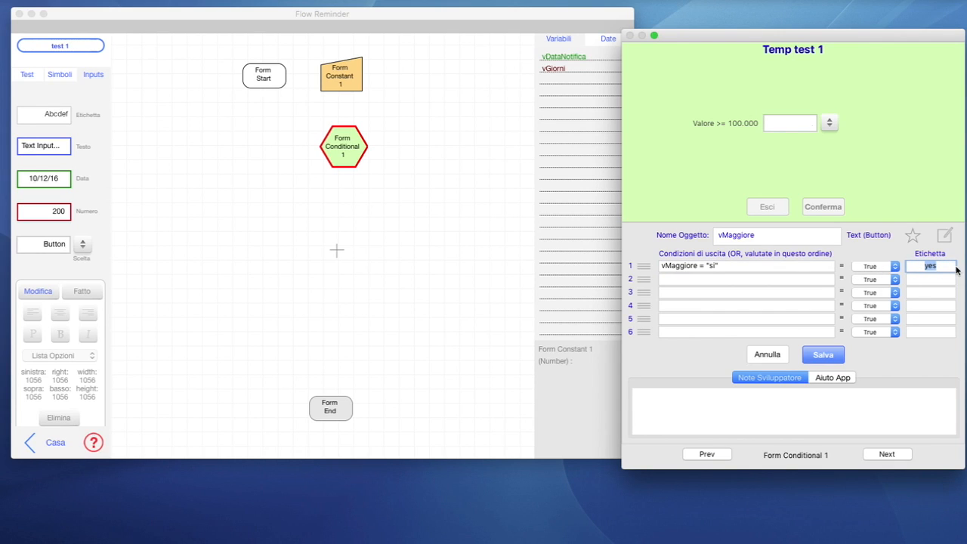
type(">=100k")
- Define exit condition 2 as vMaggiore = "no" with the label <100k and save the conditional form
left_click(682, 279)
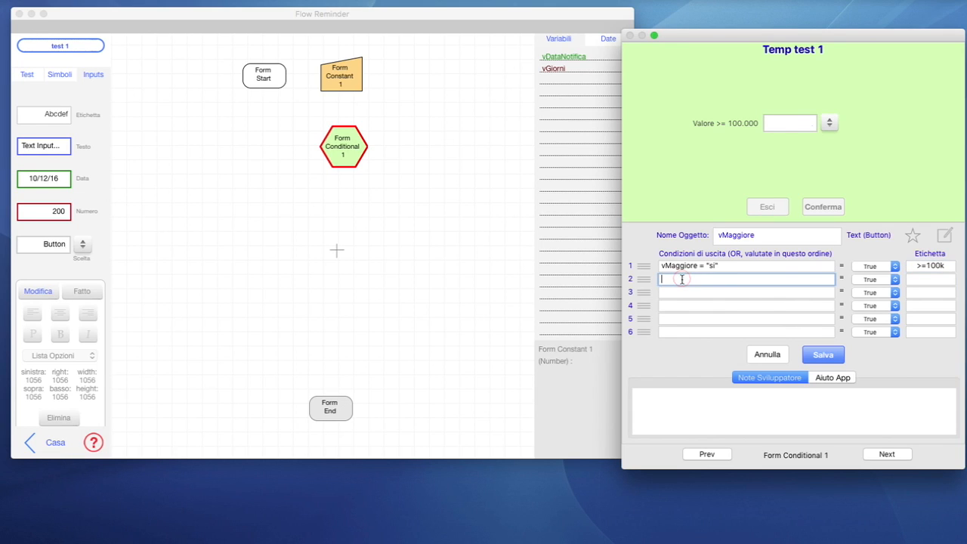
type("vMaggiore = \"no")
left_click(928, 278)
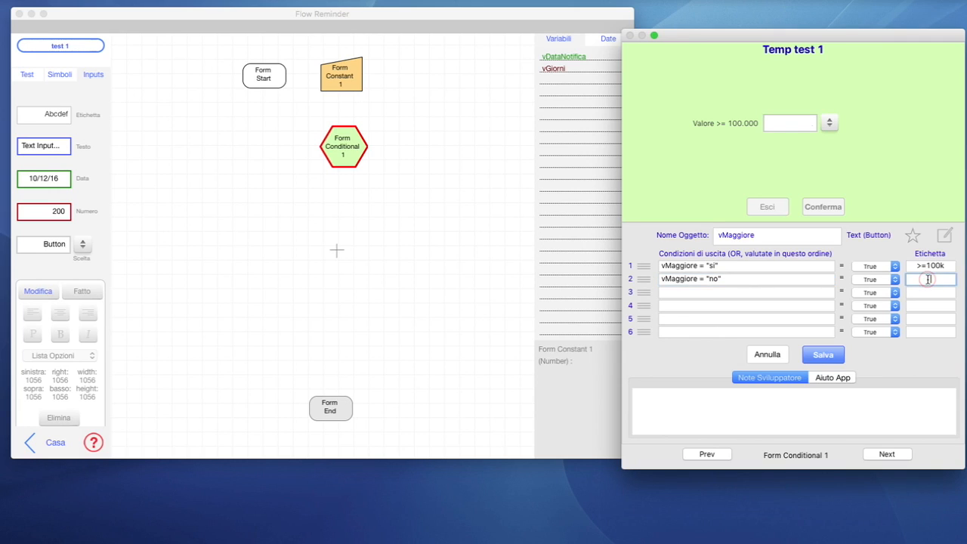
type("<100k")
left_click(822, 356)
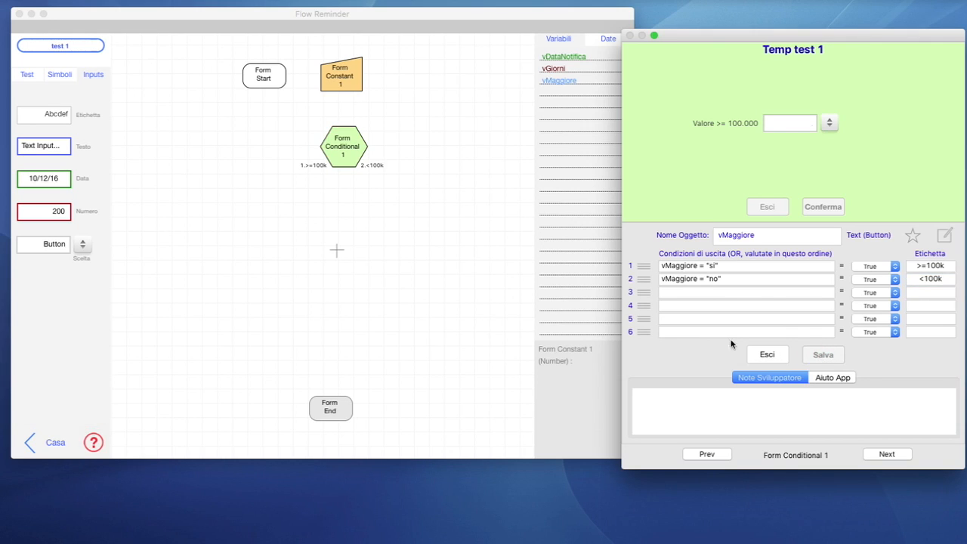
- Try the reorder handle of exit condition 2 while keeping it in second place, and save and close the form
mouse_move(368, 153)
mouse_move(644, 279)
left_mouse_down()
mouse_move(644, 268)
mouse_move(644, 280)
left_mouse_up()
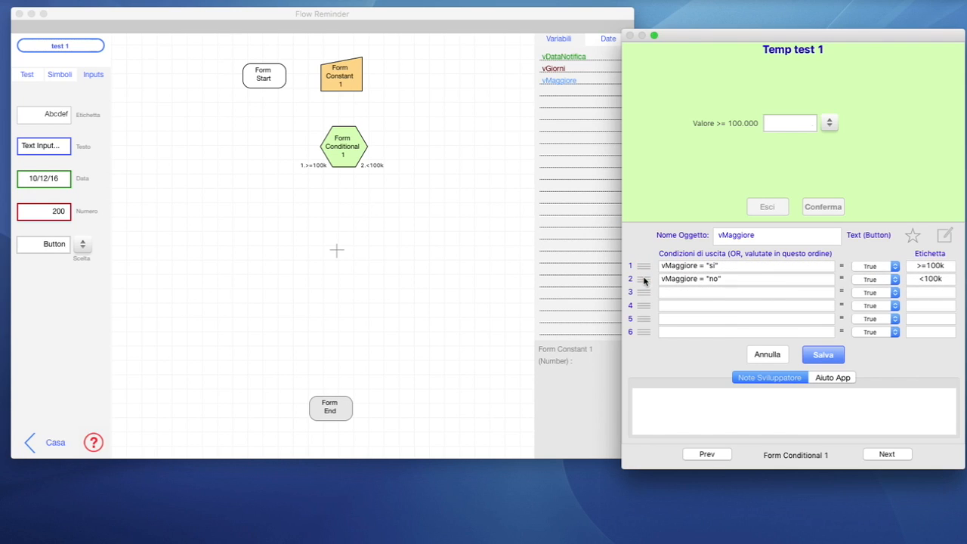
left_click(825, 355)
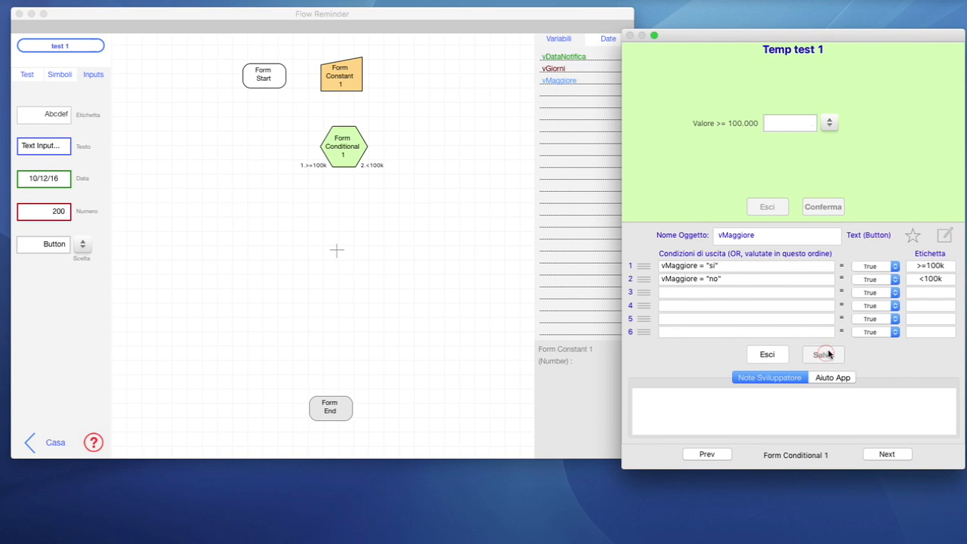
left_click(768, 355)
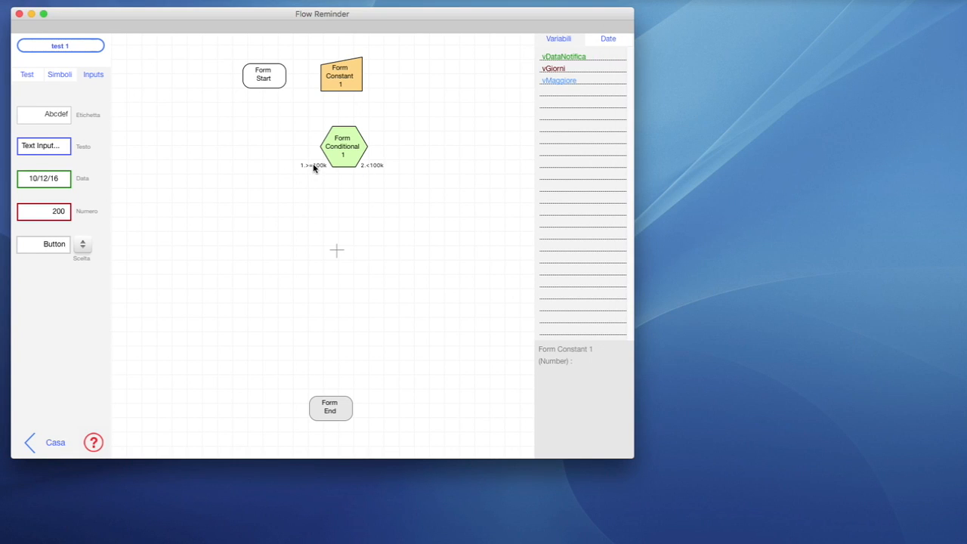
- Place the exit labels on either side of Form Conditional 1 and connect Form Start to Form Constant 1 to Form Conditional 1
left_click_drag(316, 167, 310, 145)
left_click_drag(371, 167, 380, 145)
left_click_drag(287, 76, 338, 134)
left_click_drag(266, 73, 270, 76)
left_click_drag(339, 147, 346, 149)
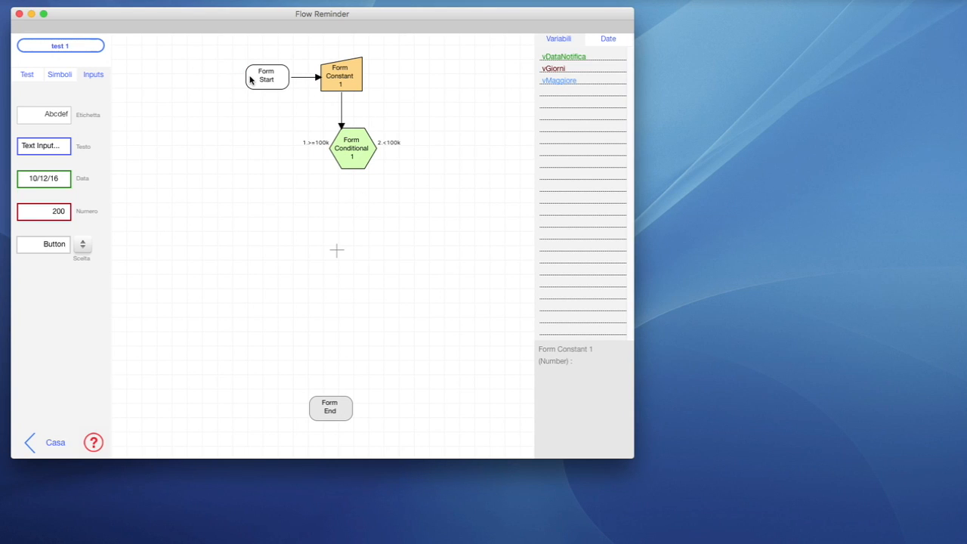
- Check which variable belongs to Form Start, Form Constant 1 and Form Conditional 1 by selecting each block
left_click(273, 78)
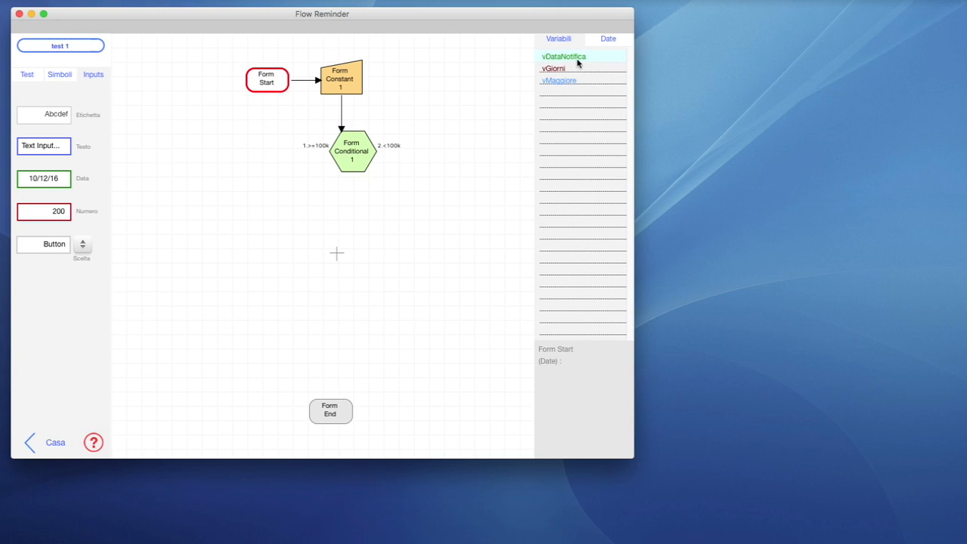
left_click(347, 80)
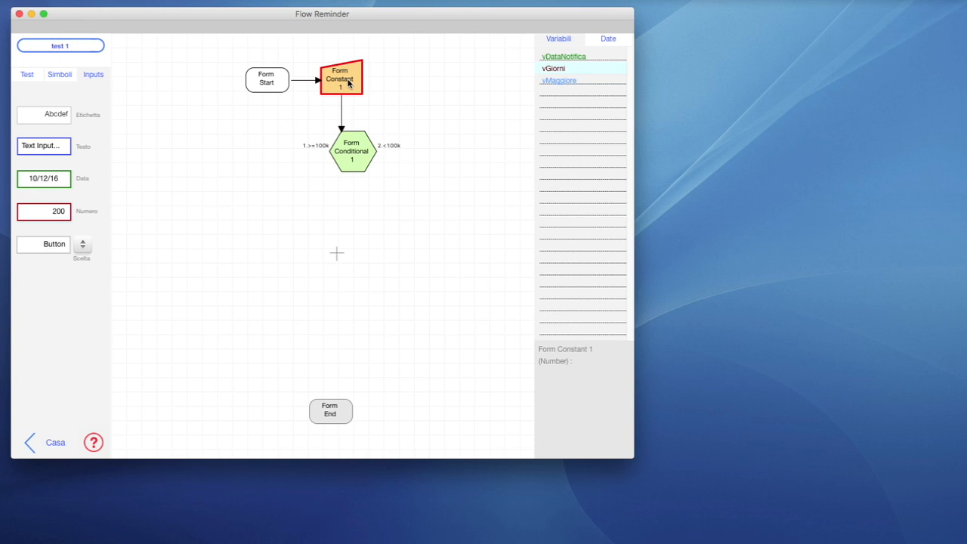
left_click(351, 154)
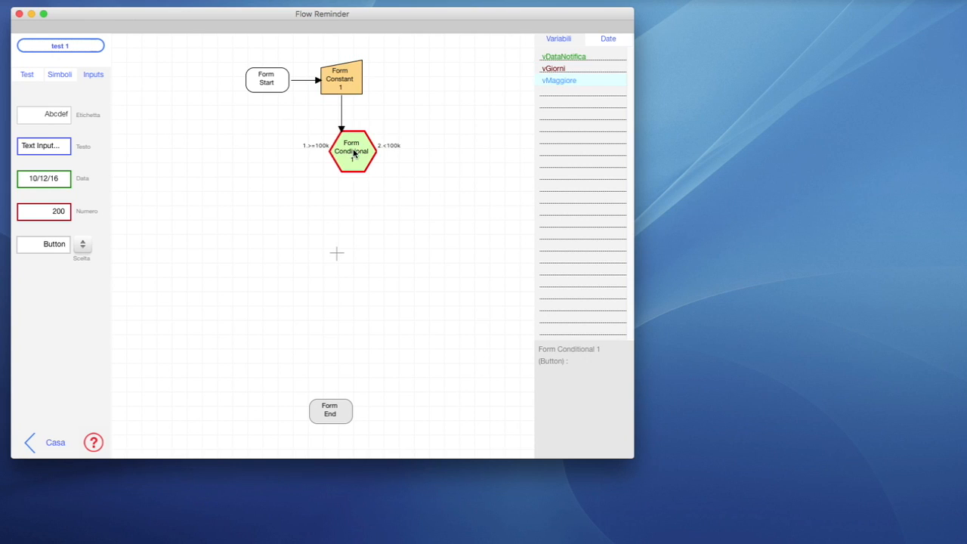